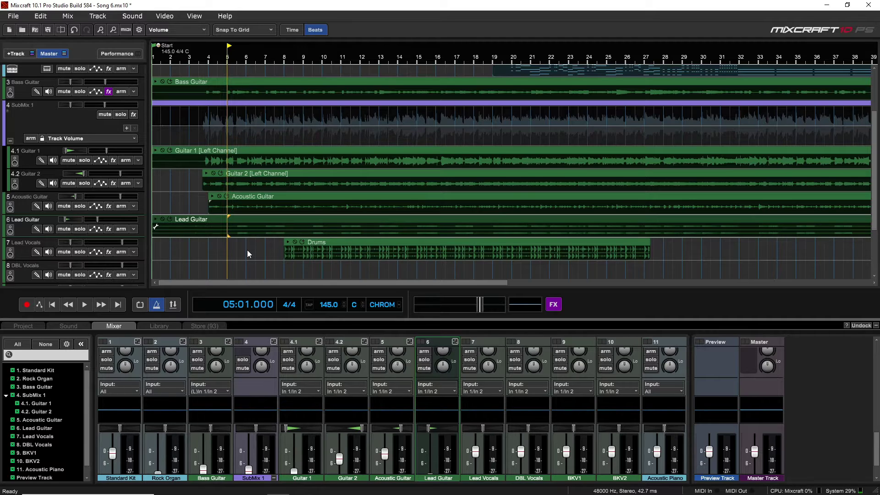
- Select the Lead Guitar clip near bar 9 and open it in the sound editor
click(296, 220)
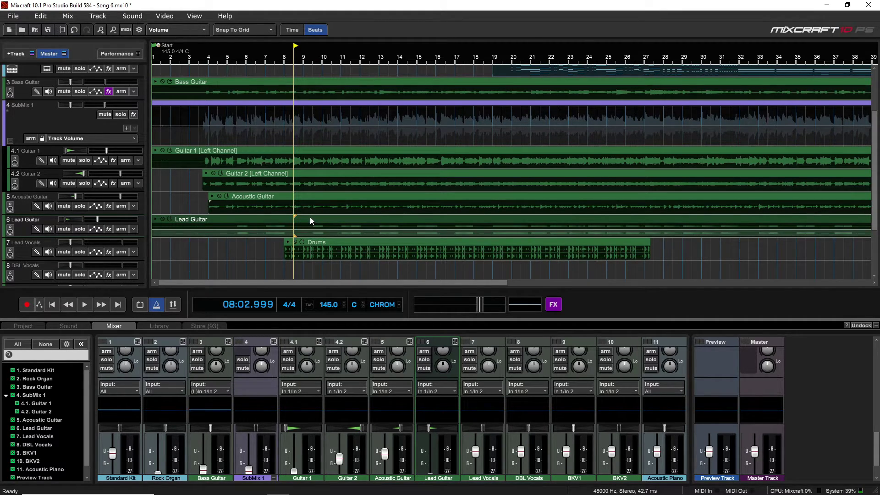
double_click(260, 219)
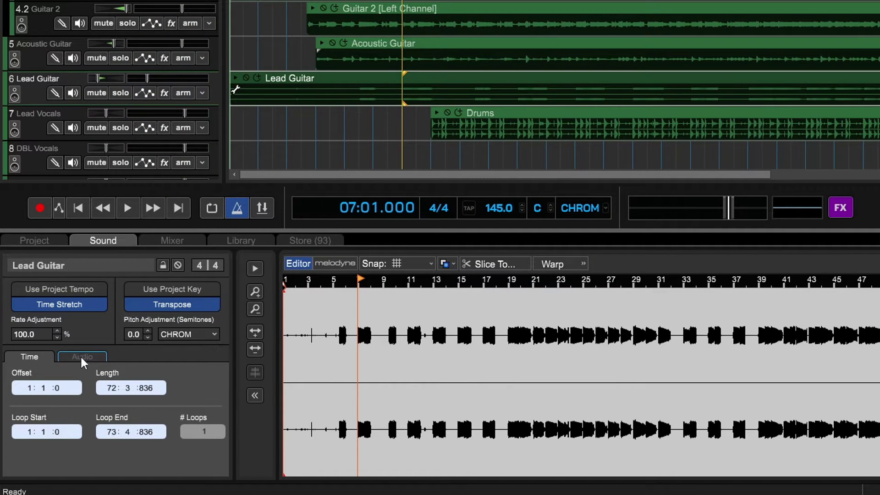
- Show the Lead Guitar clip's audio settings and expand its Channels options
click(90, 357)
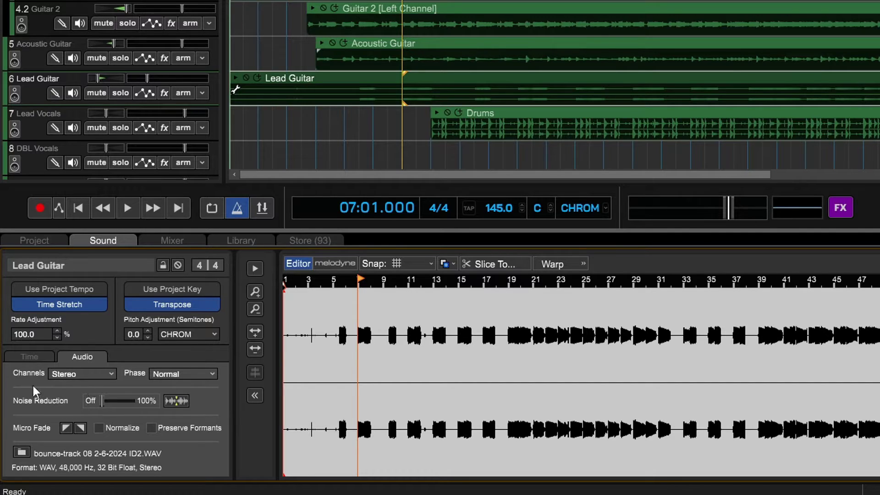
click(79, 374)
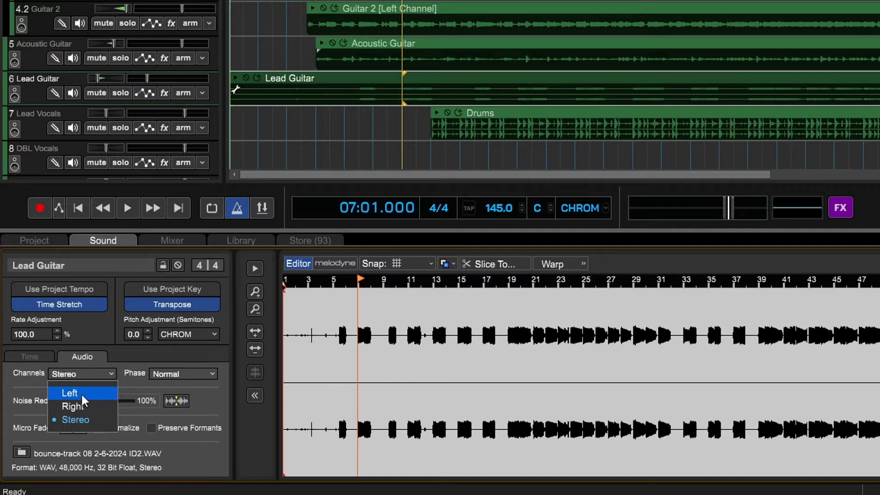
- Set Lead Guitar to the Left channel only with Normalize left off, then select the Bass Guitar clip
click(82, 395)
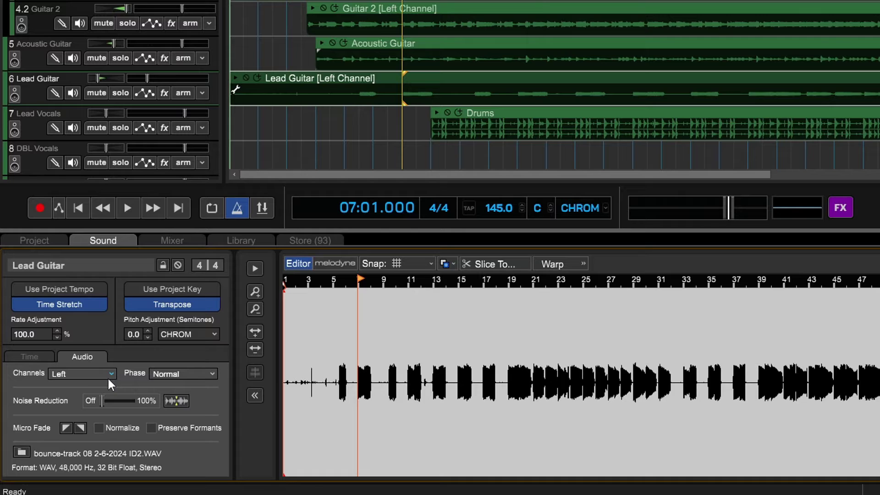
click(99, 428)
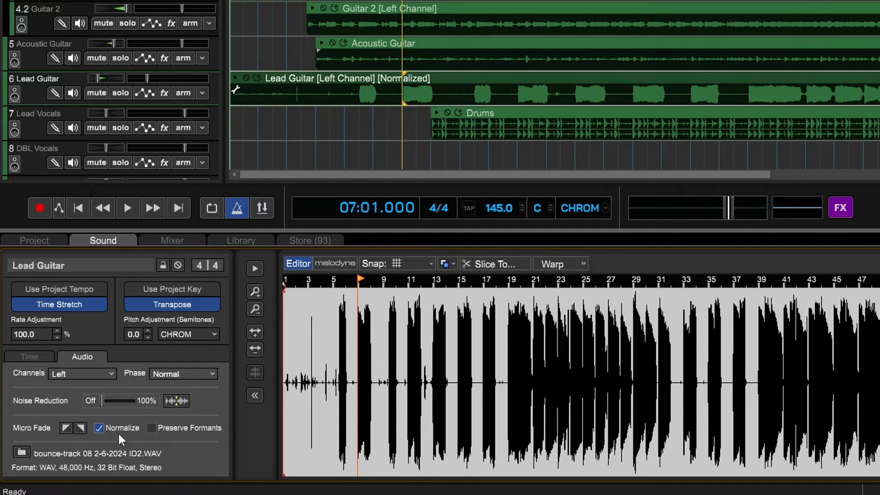
click(99, 428)
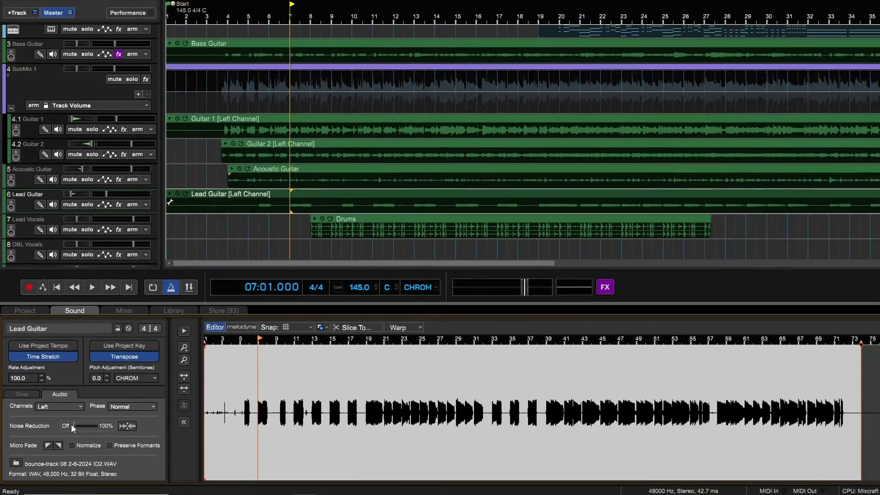
click(39, 94)
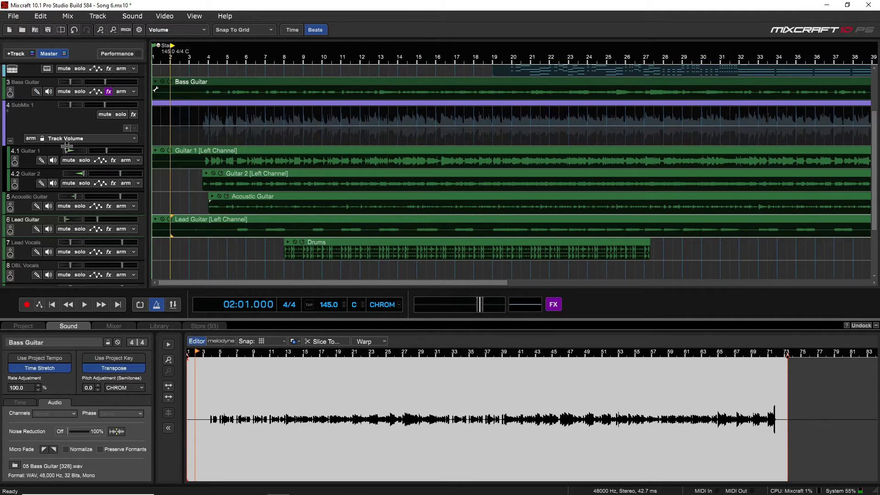
- Solo the Bass Guitar track, audition it from bar 2, and mark a noise sample near bar 5
click(224, 82)
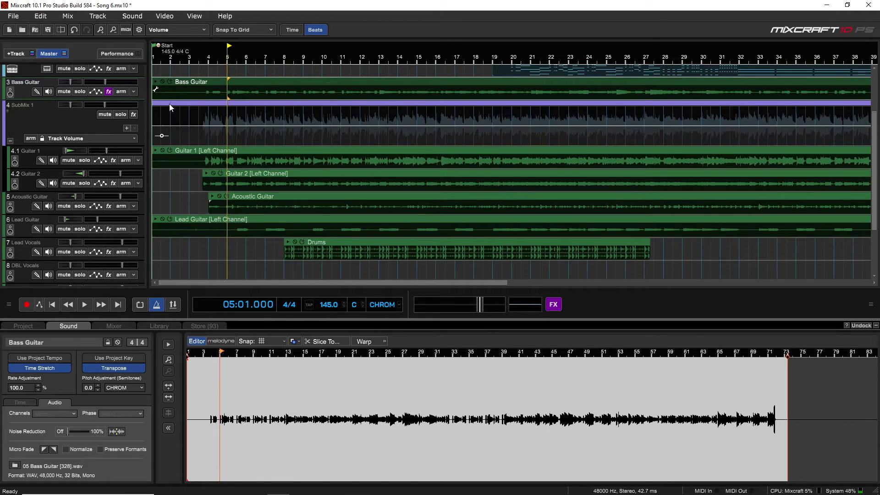
click(80, 91)
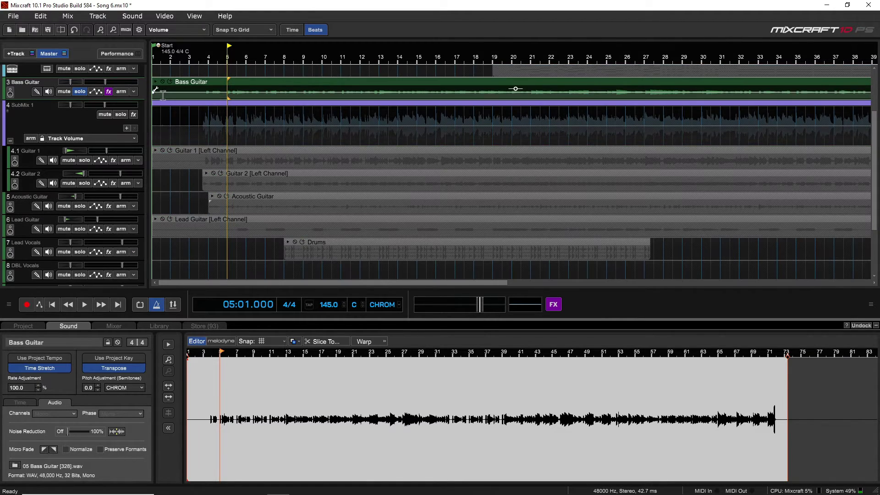
click(171, 90)
key(space)
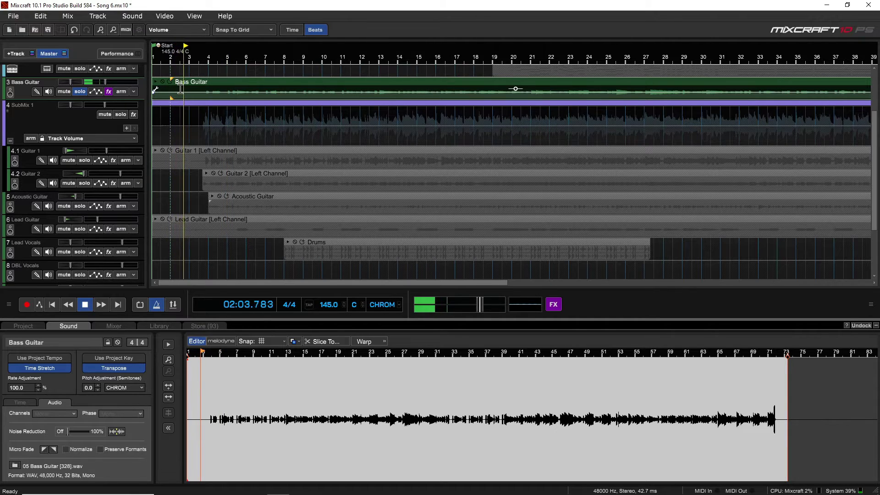
key(space)
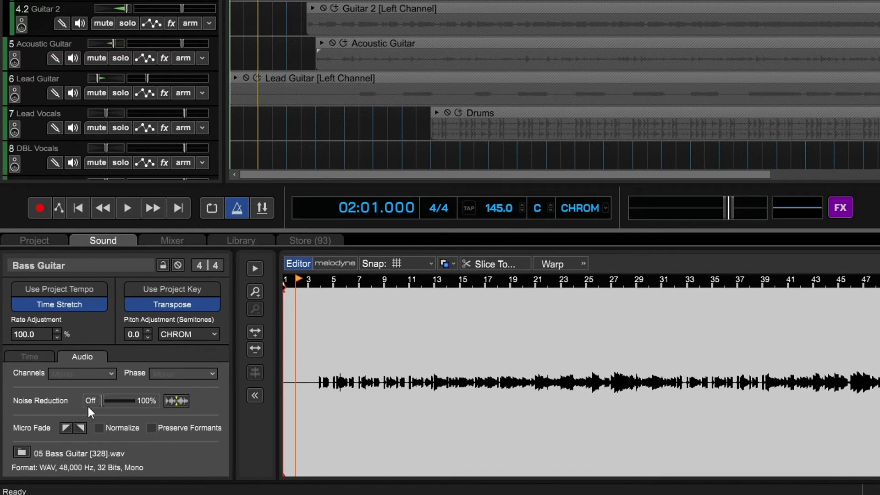
click(176, 400)
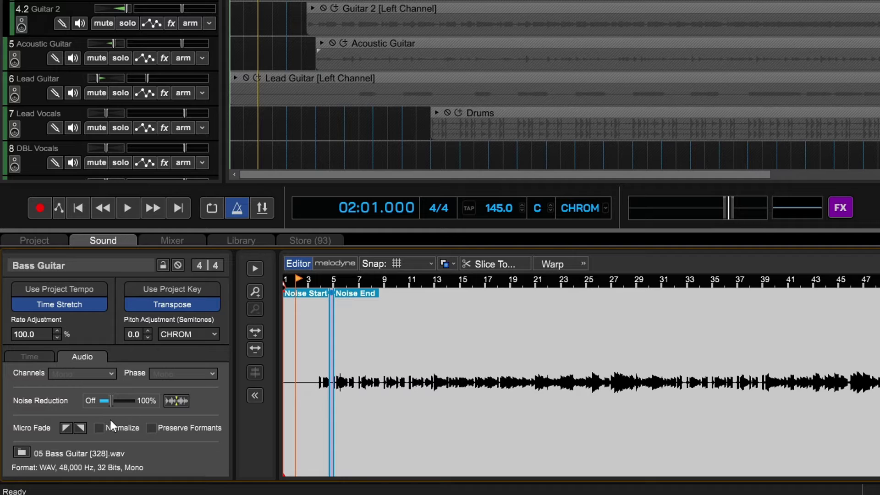
- Audition the bass with noise reduction near 52%, then with it off from bar 4
mouse_move(105, 403)
key(space)
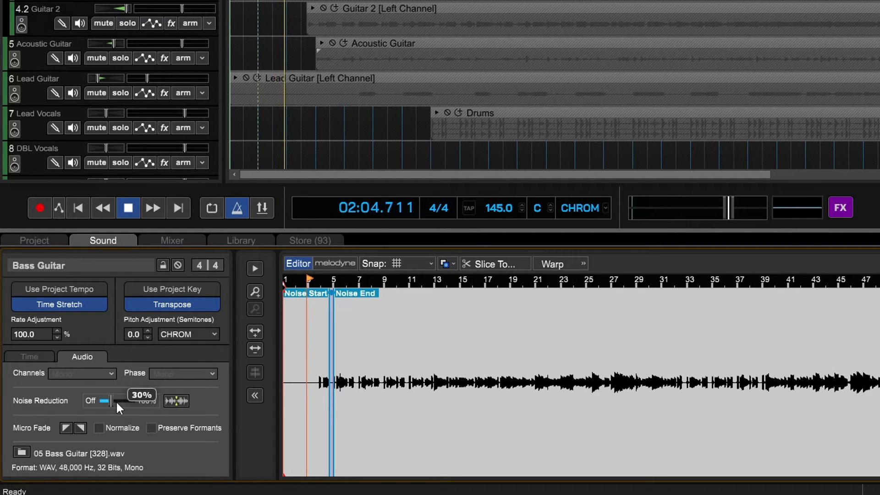
key(space)
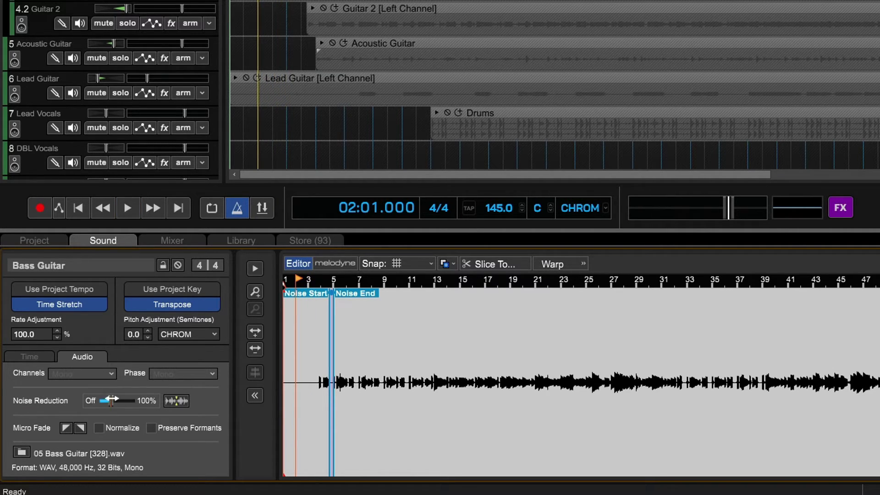
key(space)
key(space)
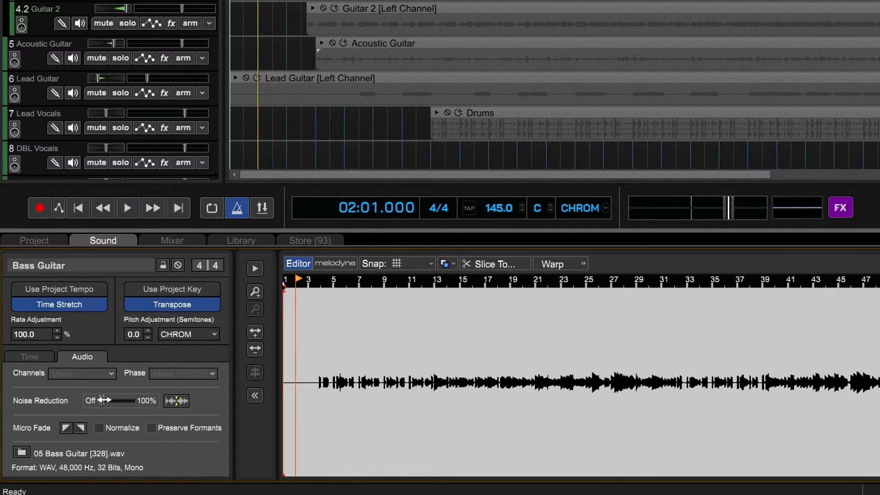
mouse_move(111, 400)
mouse_down()
mouse_move(149, 406)
mouse_move(111, 397)
mouse_up()
key(space)
key(space)
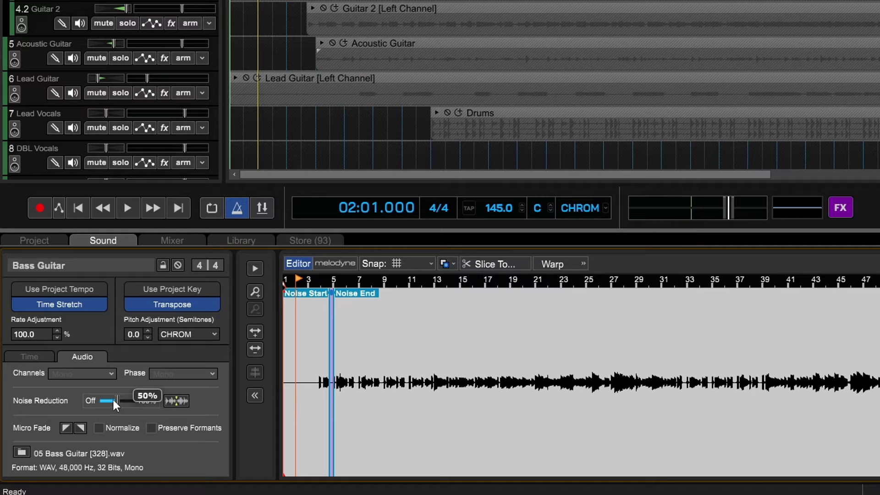
click(315, 390)
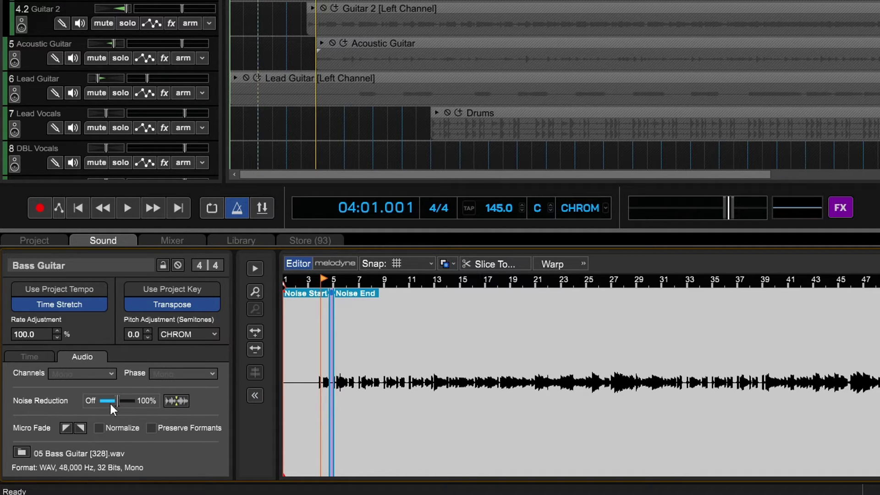
drag(120, 400, 99, 400)
key(space)
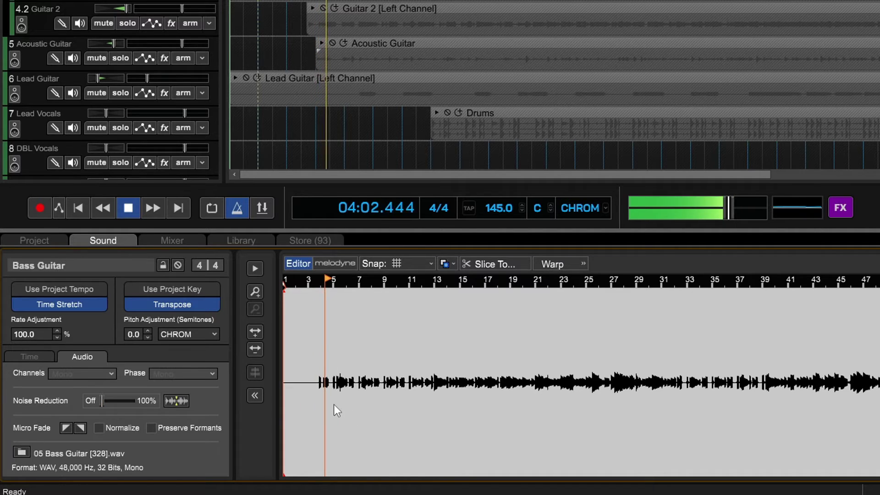
key(space)
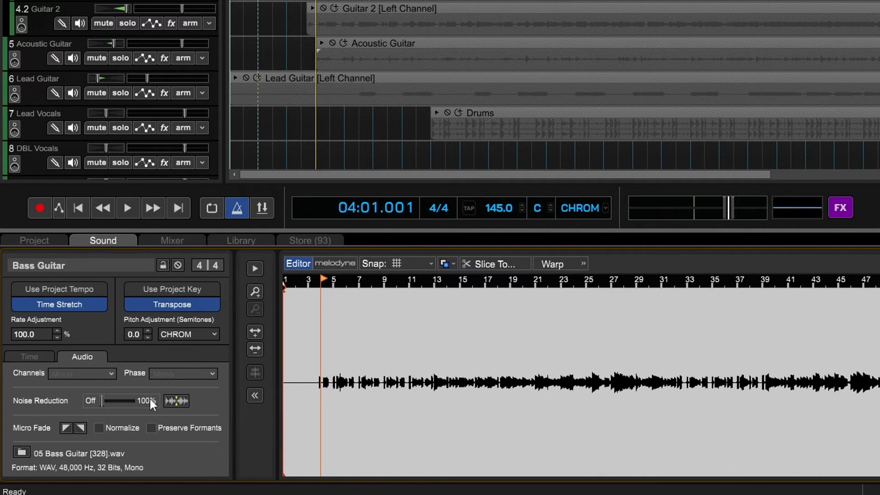
- Compare bass noise reduction at 56%, 40% and 22%, settling on 40%
drag(105, 399, 125, 405)
key(space)
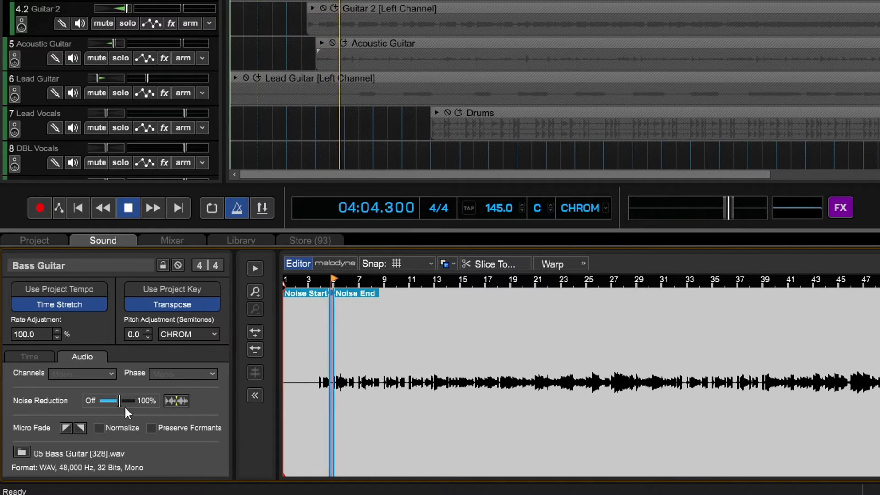
key(space)
drag(125, 405, 112, 402)
key(space)
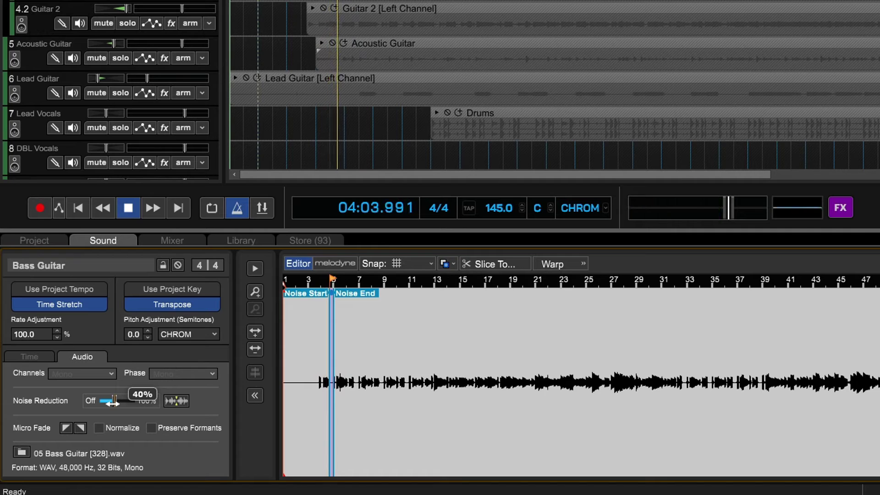
key(space)
drag(112, 402, 109, 401)
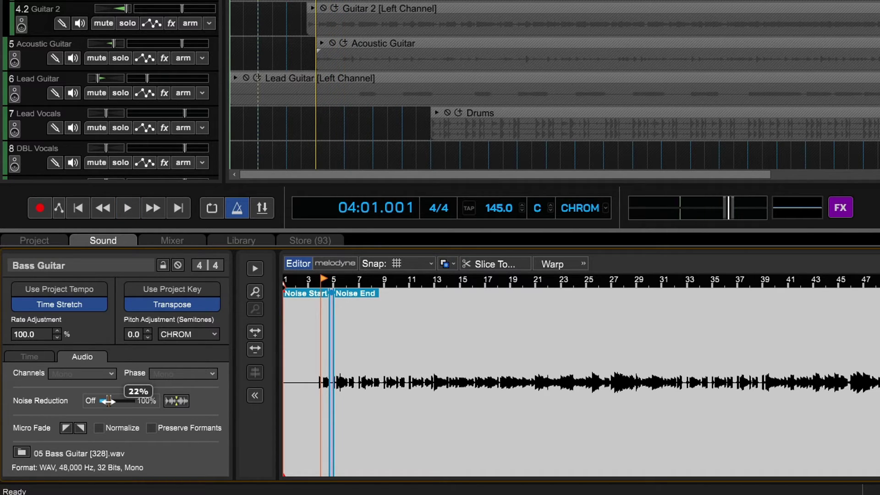
key(space)
drag(108, 401, 115, 402)
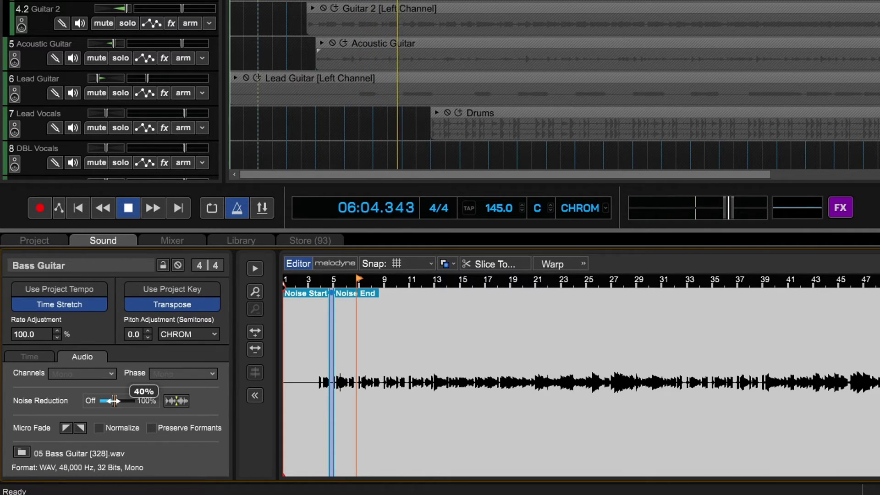
key(space)
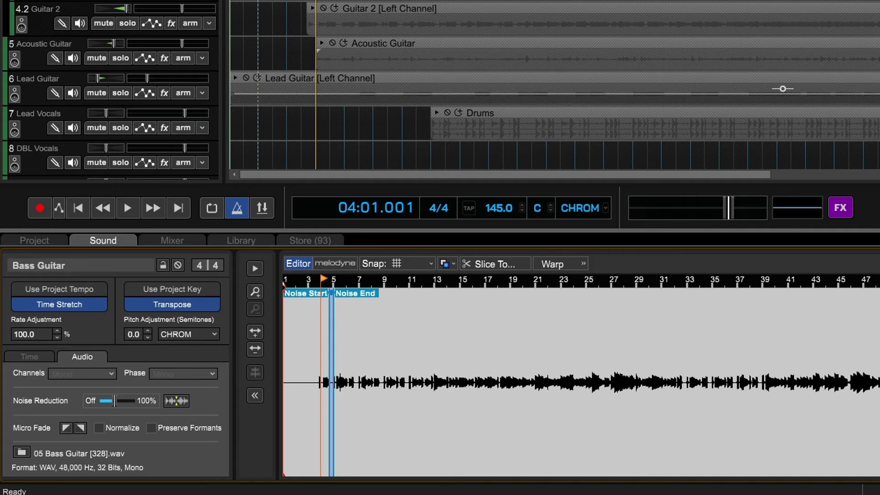
- Enable micro fades on the Bass Guitar clip and return the playhead to the song start
mouse_move(546, 121)
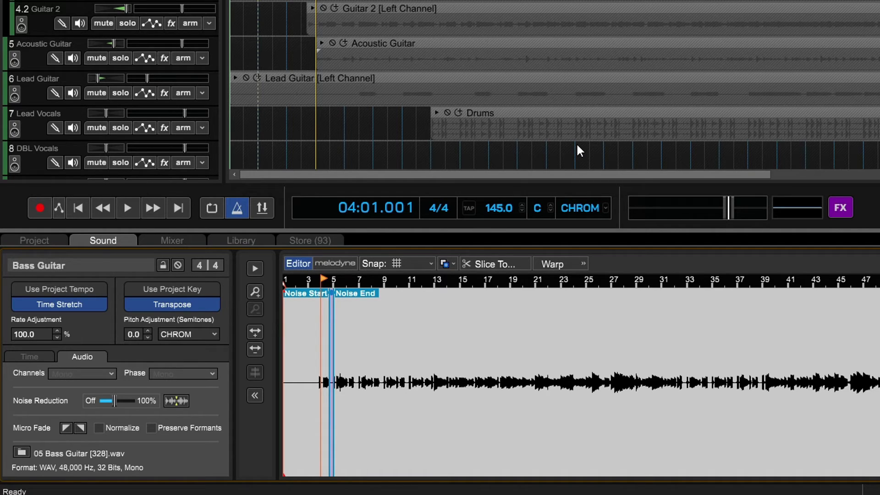
click(67, 427)
click(286, 381)
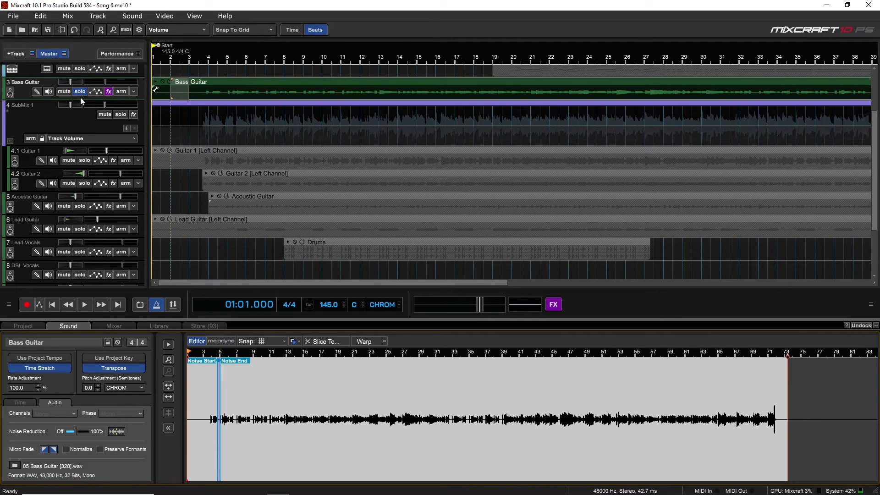
- Unsolo Bass Guitar, open the Drums clip, and play the drums from bar 8
click(79, 92)
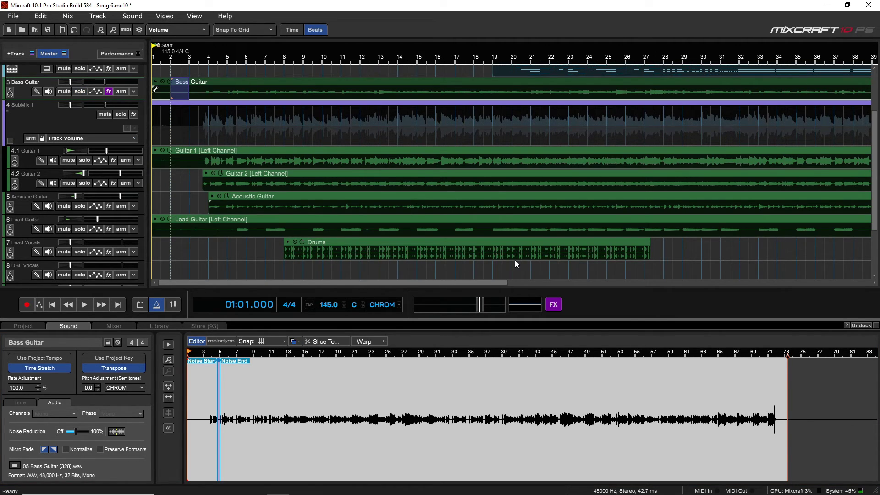
click(281, 264)
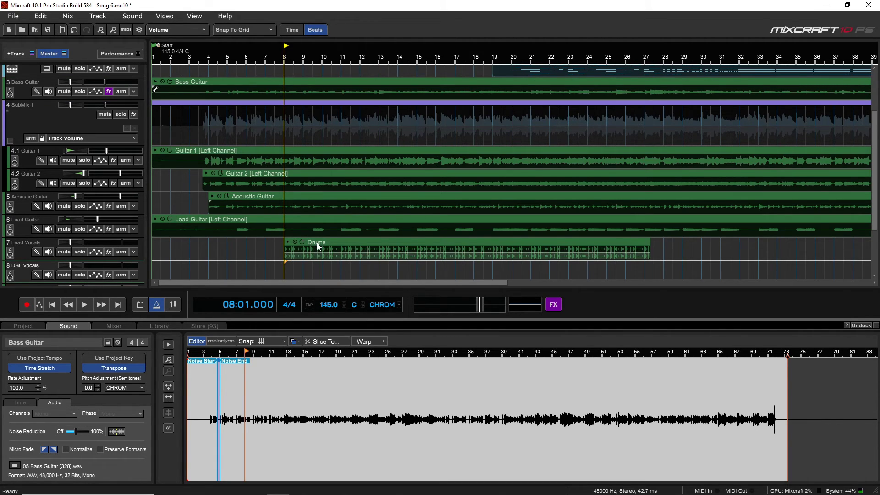
click(317, 243)
click(282, 267)
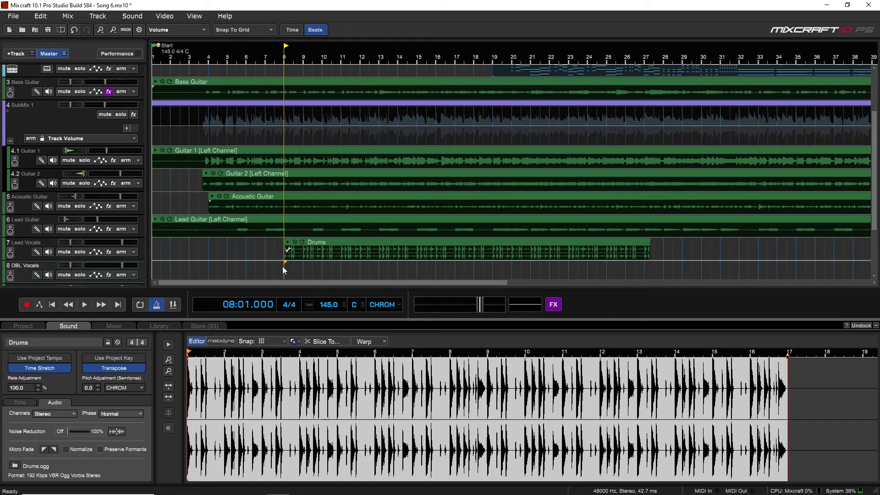
key(space)
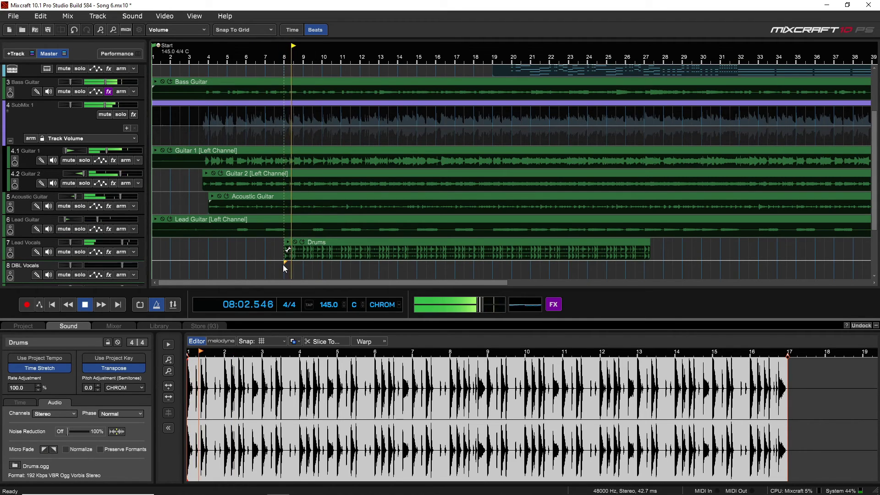
key(space)
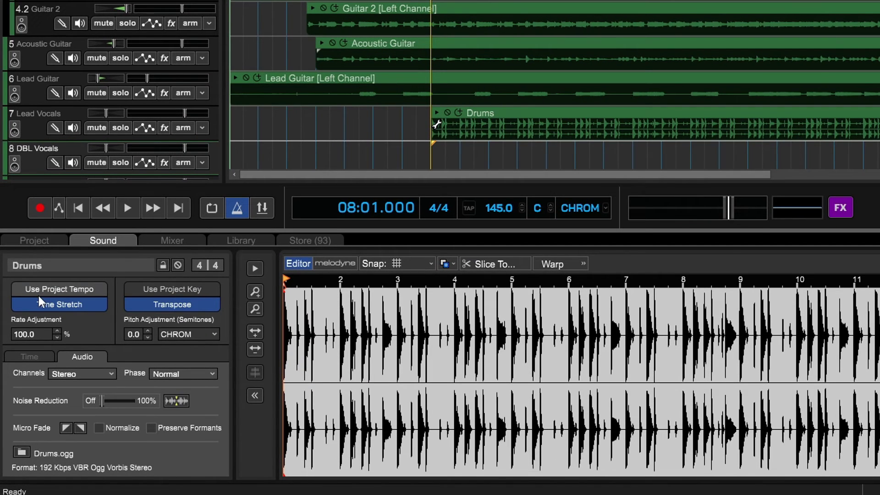
- Switch the Drums clip to Use Project Tempo (145 BPM) and audition the result
click(68, 288)
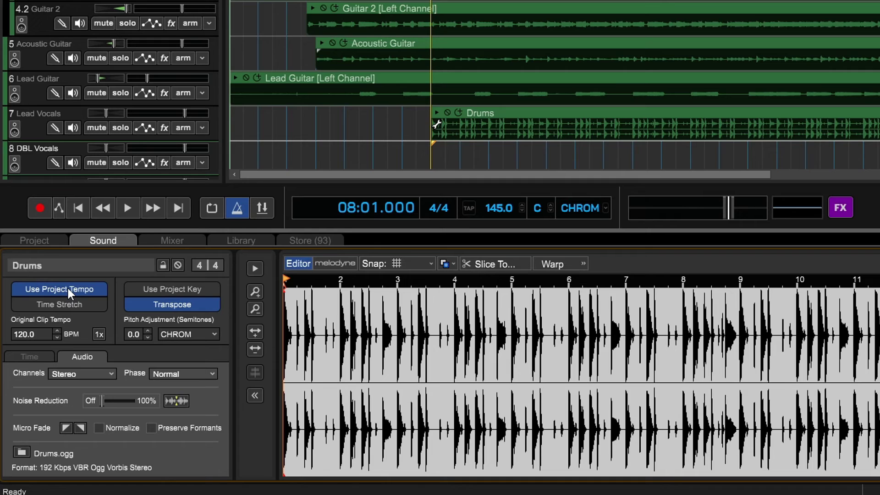
key(space)
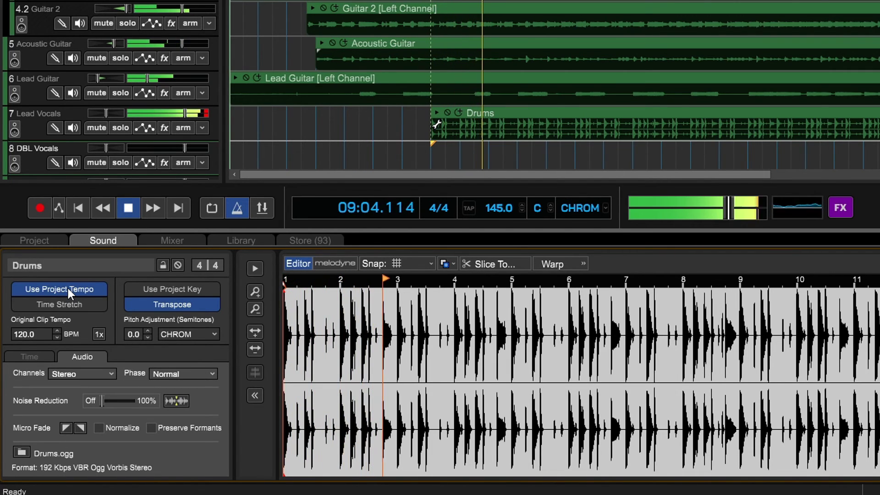
key(space)
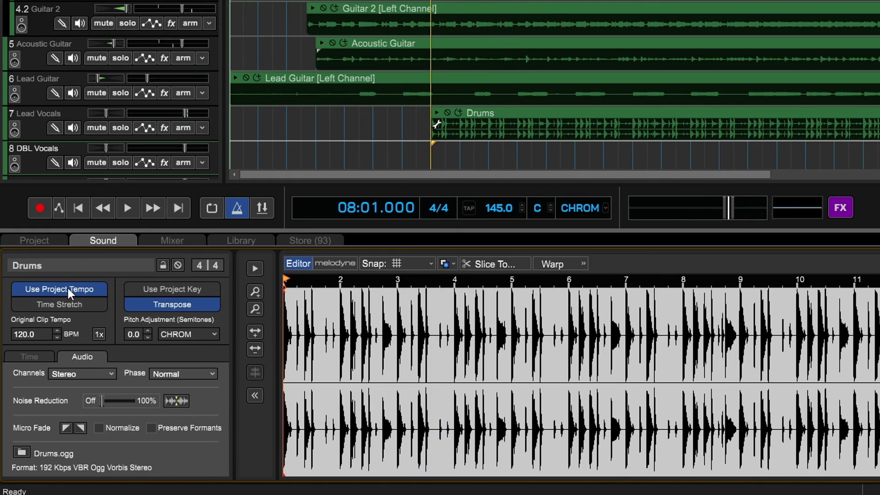